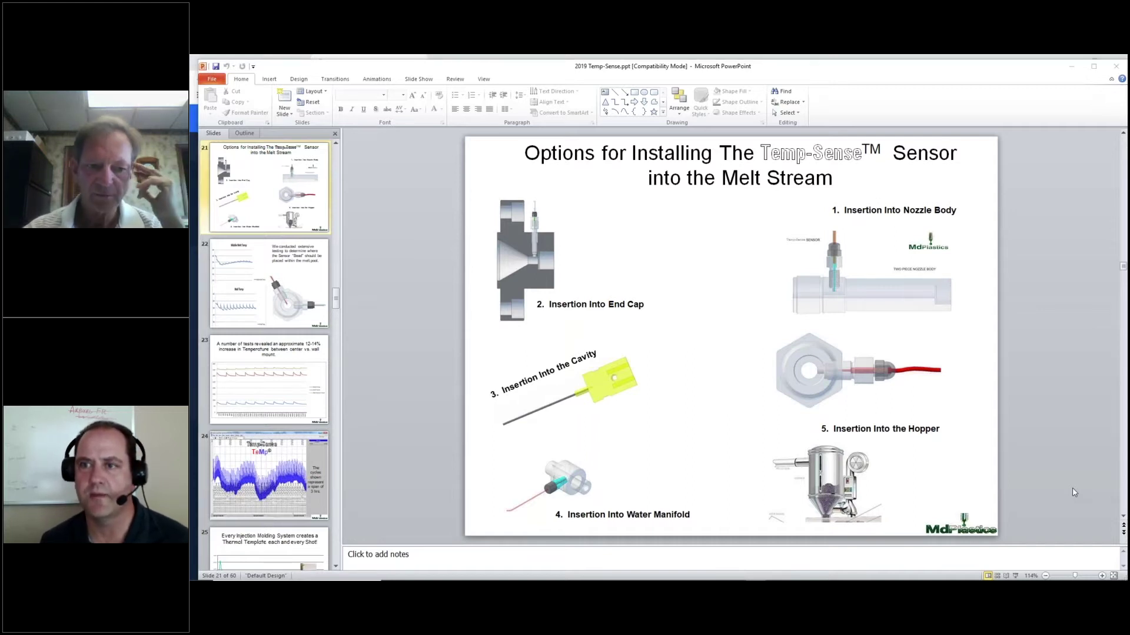
# Step: Bring up the Windows task switcher over the 2019 Temp-Sense deck
pyautogui.hotkey('alt', 'Tab')
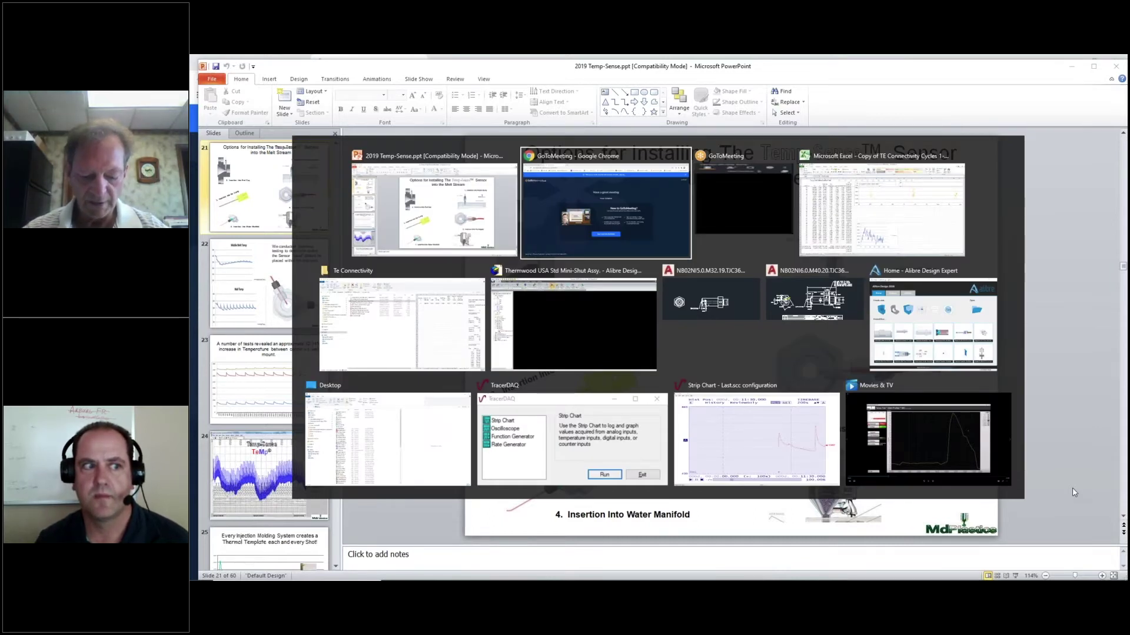
# Step: Bring the TE Connectivity Cycles workbook forward on its Temp-Sense Melt-Profiler Graphs sheet
pyautogui.press('Tab')
pyautogui.press('Tab')
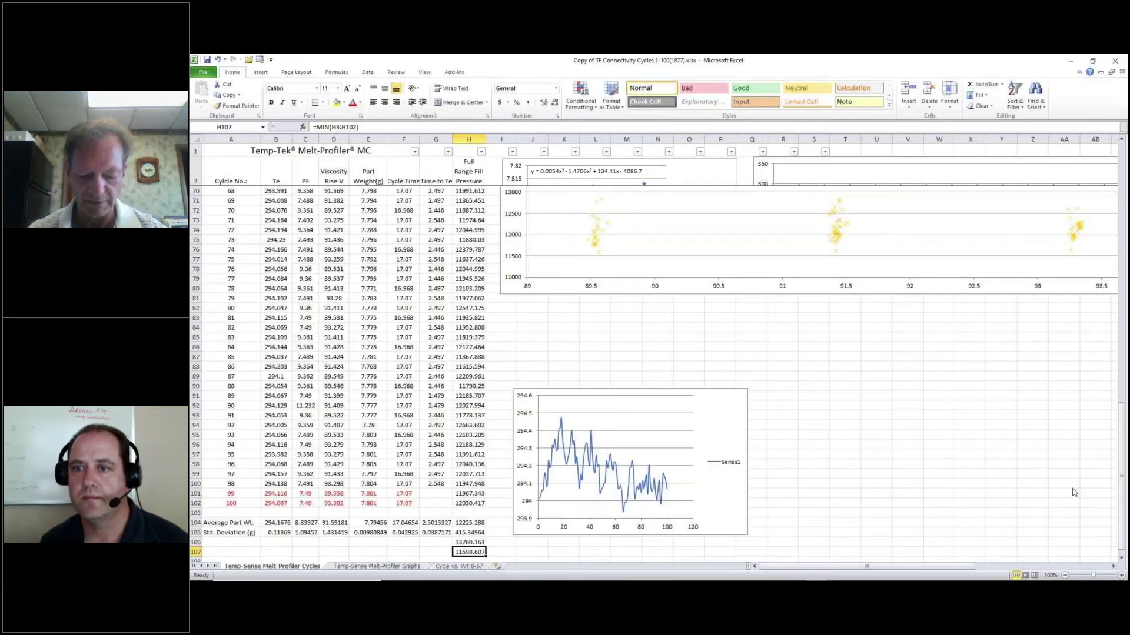
pyautogui.hotkey('ctrl', 'pagedown')
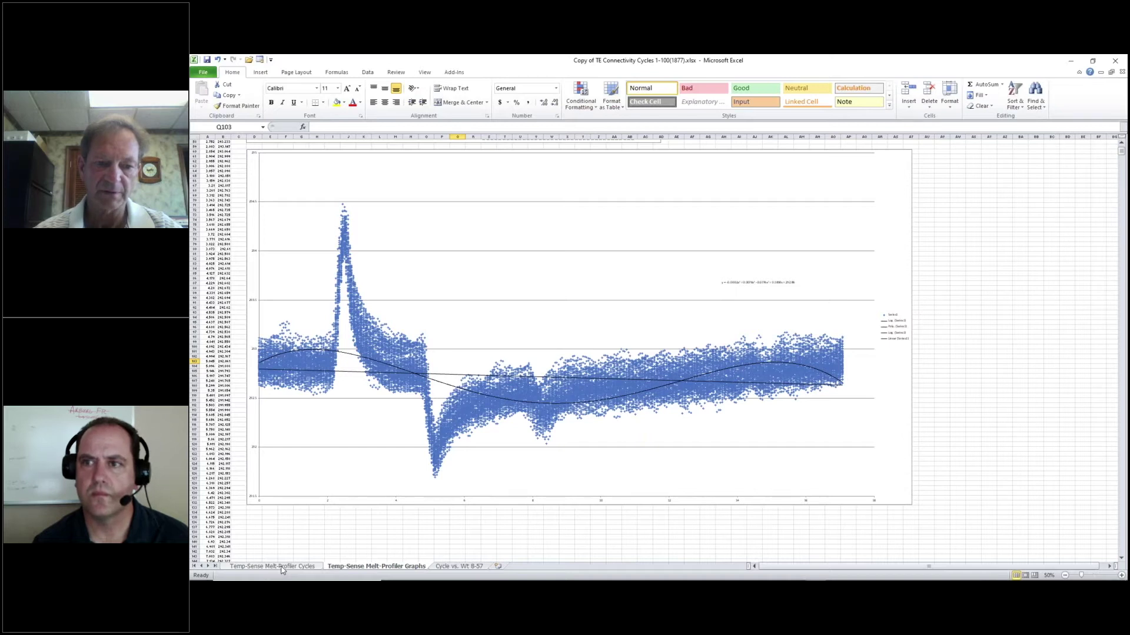
# Step: On the Temp-Sense Melt-Profiler Cycles sheet, inspect the part weight average and standard-deviation formulas
pyautogui.click(282, 566)
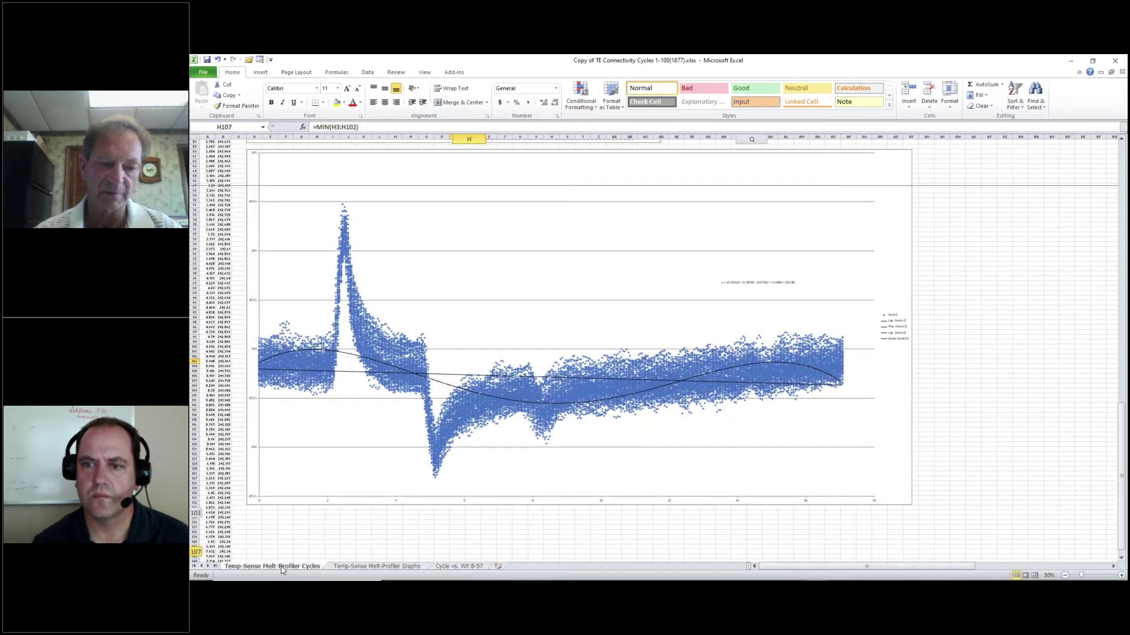
pyautogui.scroll(5, 282, 553)
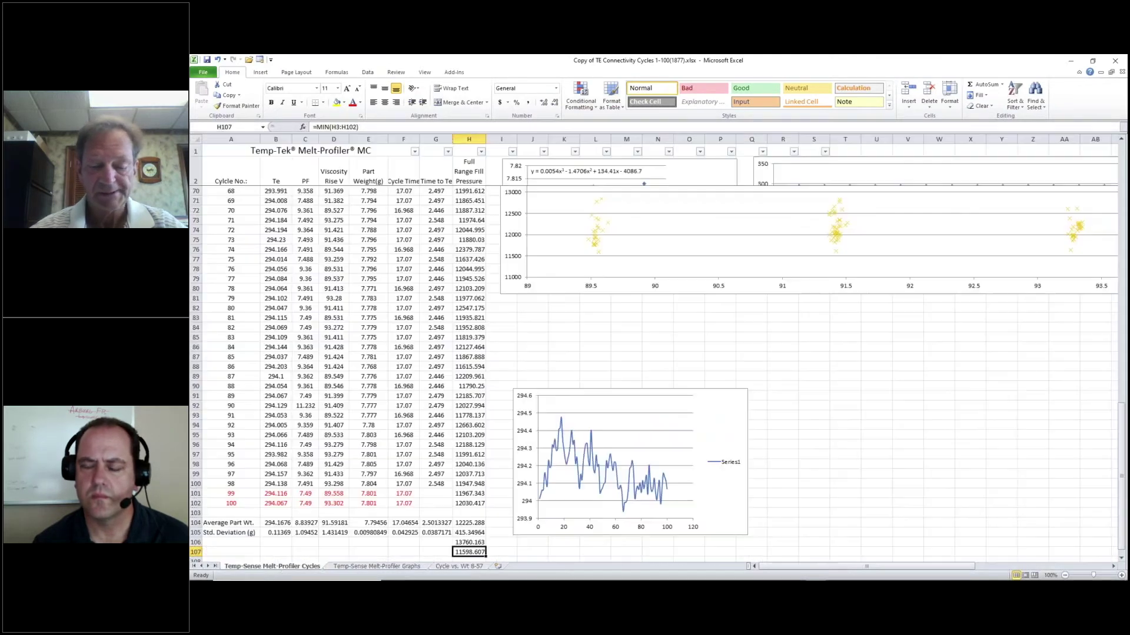
pyautogui.click(369, 522)
pyautogui.click(369, 532)
pyautogui.press('Up')
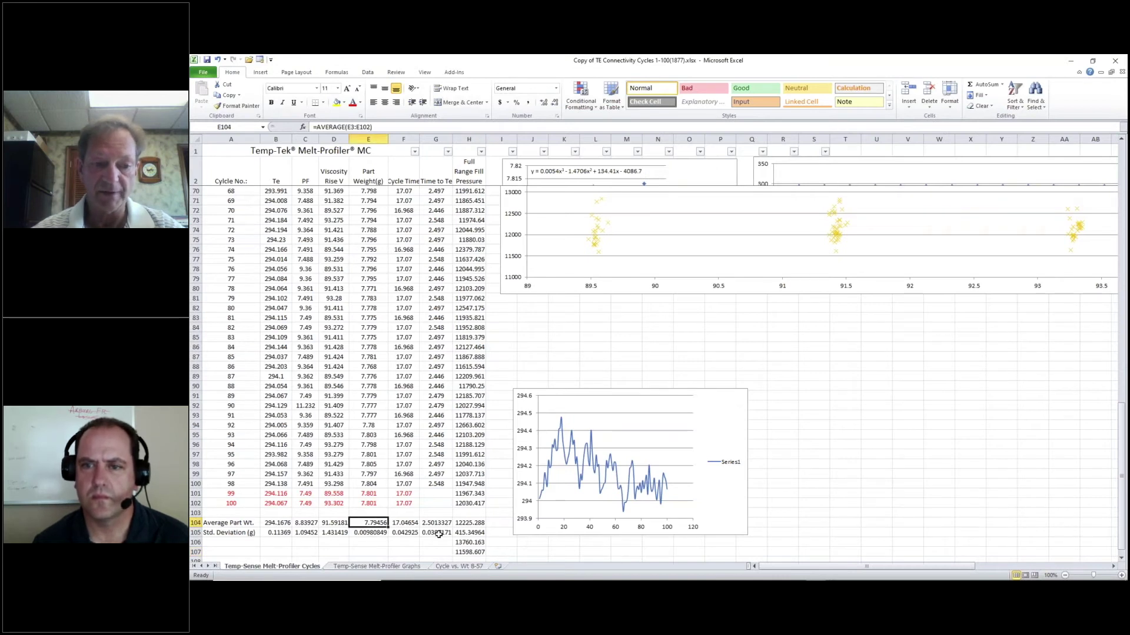
# Step: Check the fill pressure standard-deviation and maximum formulas, then go to the Cycle vs. Wt 8-57 sheet
pyautogui.click(469, 532)
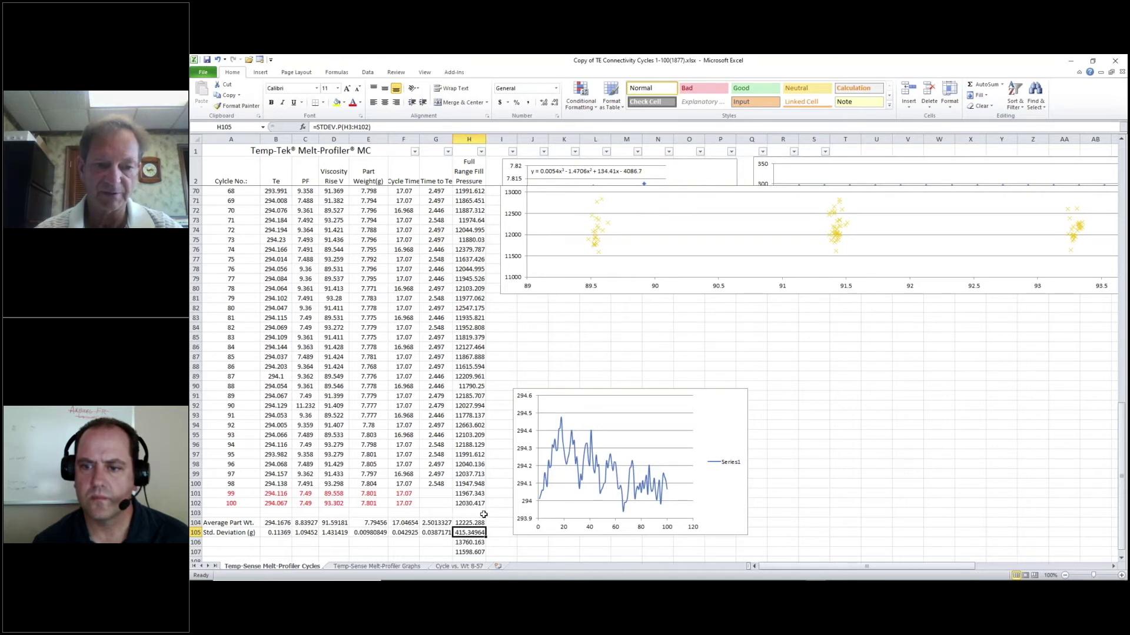
pyautogui.click(469, 543)
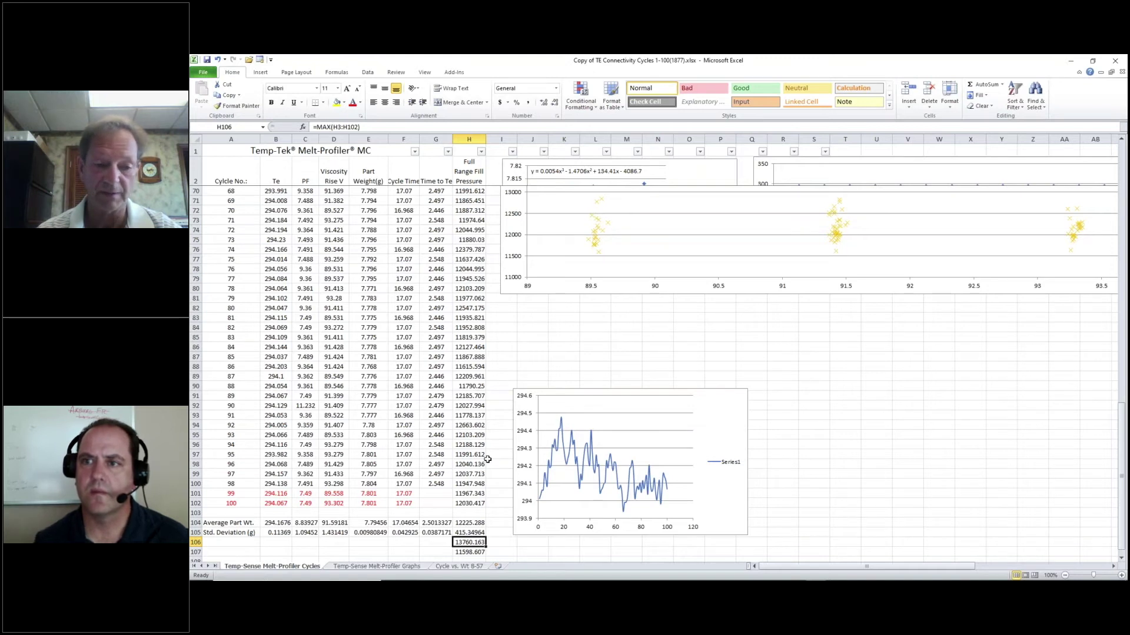
pyautogui.click(462, 569)
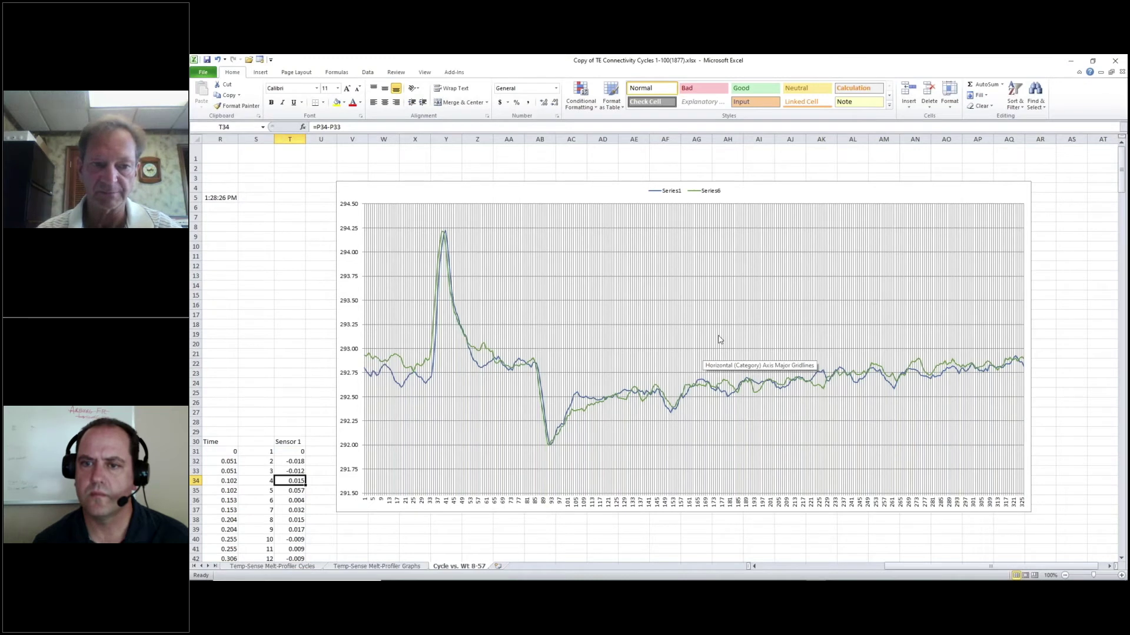
# Step: Scroll the Cycle vs. Wt 8-57 sheet to view its Series1 and Series6 line chart
pyautogui.scroll(-1, 719, 340)
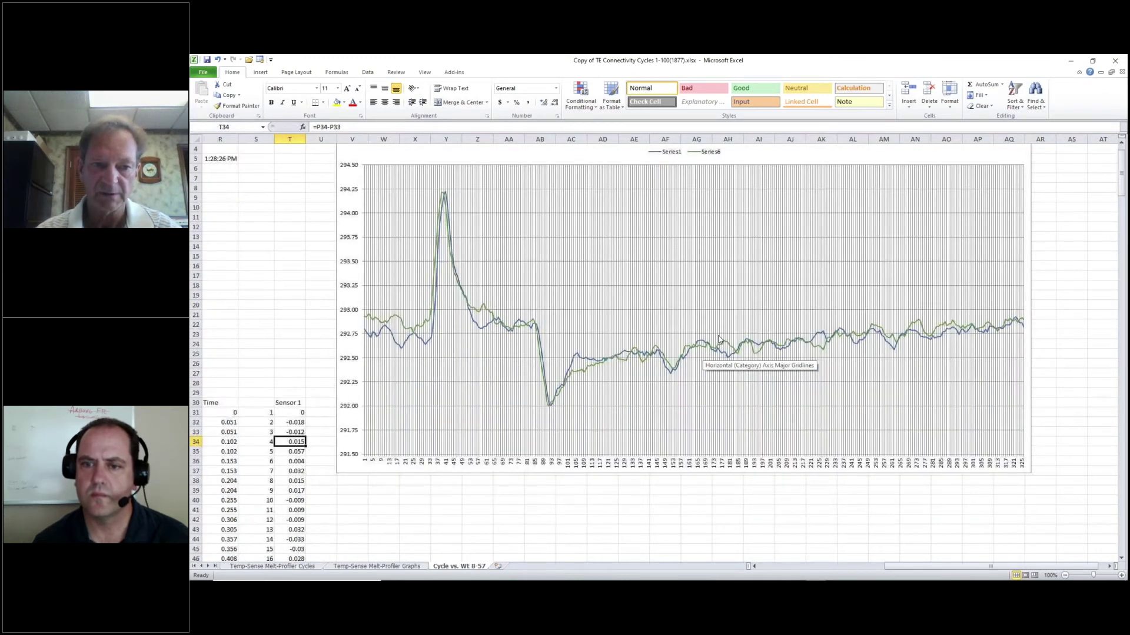
pyautogui.scroll(1, 718, 339)
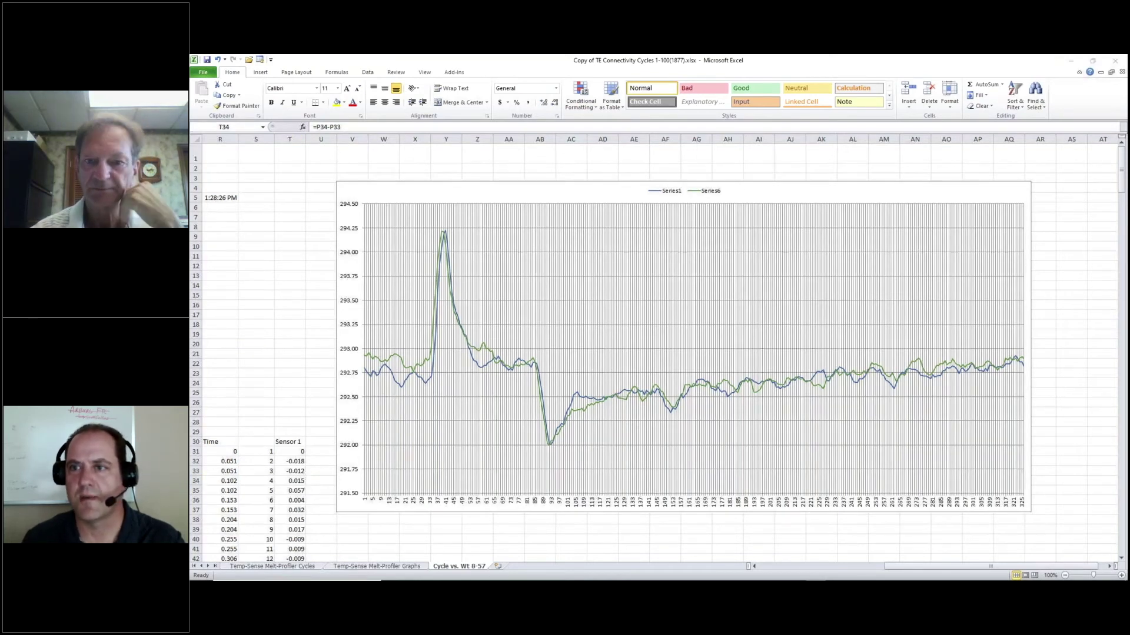
# Step: Switch to the 2019 Temp-Sense deck and toggle Slide Sorter view back to Normal view
pyautogui.hotkey('alt', 'Tab')
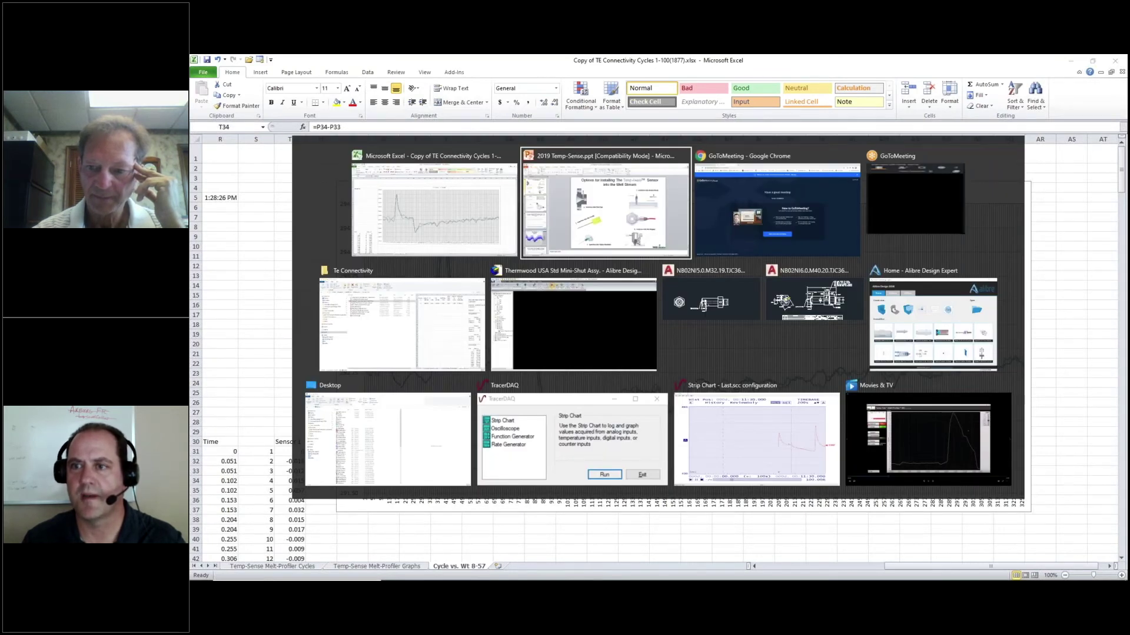
pyautogui.hotkey('alt', 'w')
pyautogui.press('i')
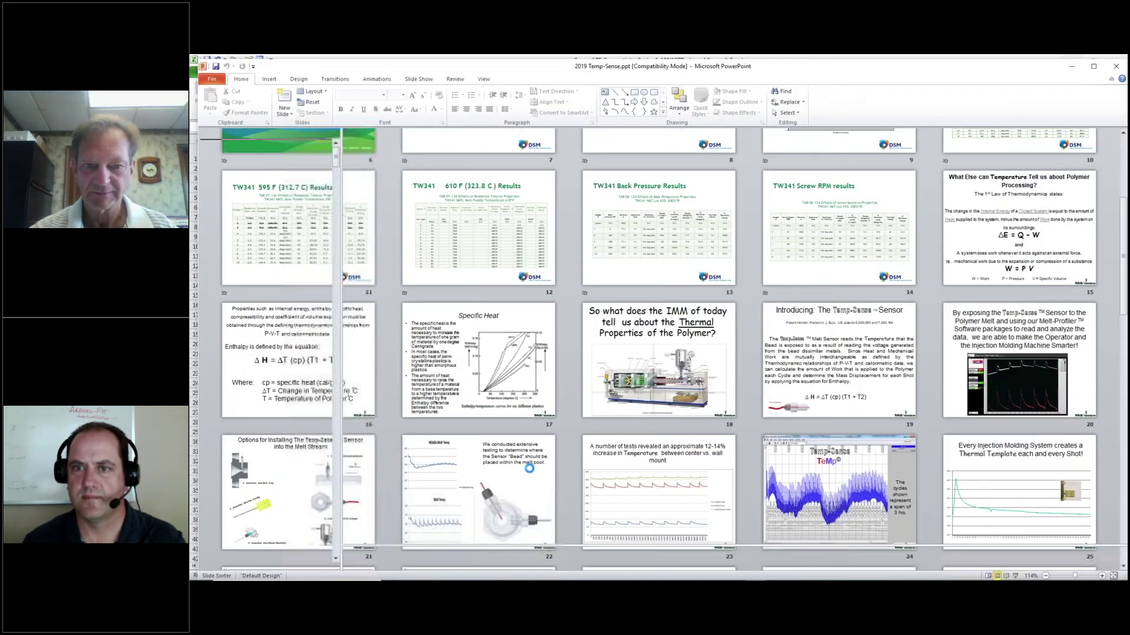
pyautogui.hotkey('alt', 'w')
pyautogui.press('l')
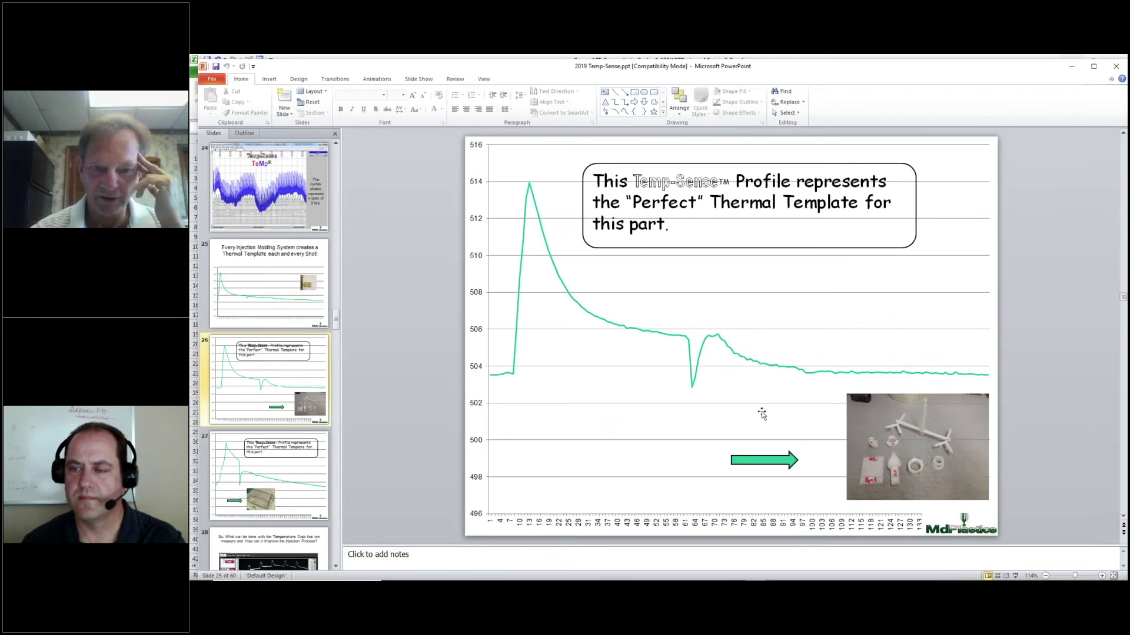
pyautogui.scroll(-3, 762, 414)
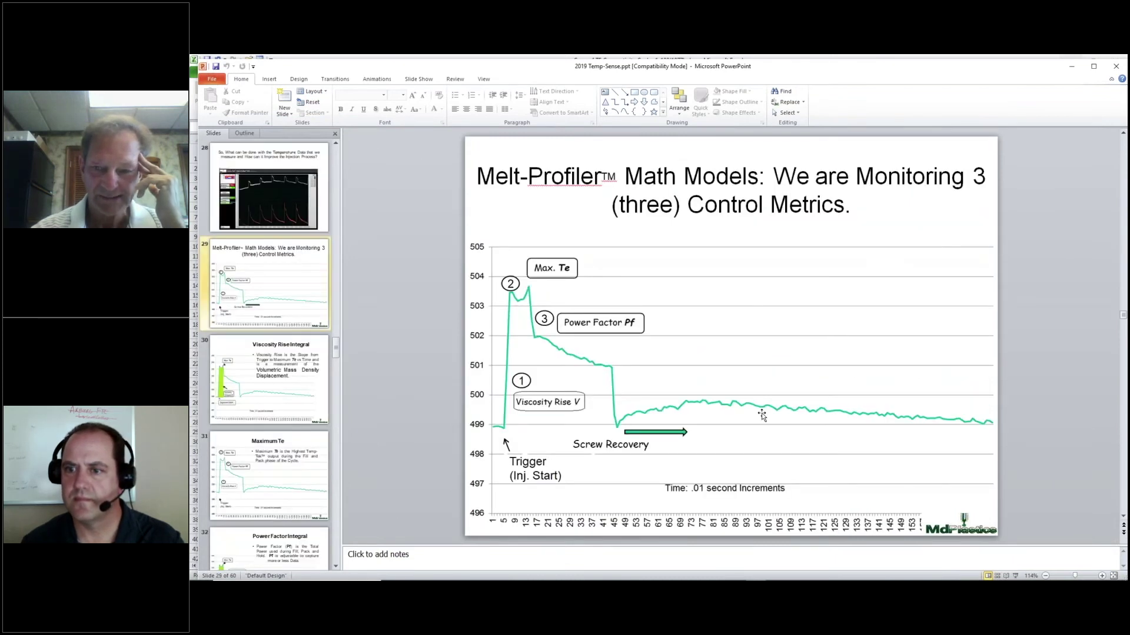
# Step: Scroll back and forth through slides 24–26 to the single-cycle smoothing models slide
pyautogui.scroll(3, 762, 414)
pyautogui.scroll(1, 755, 424)
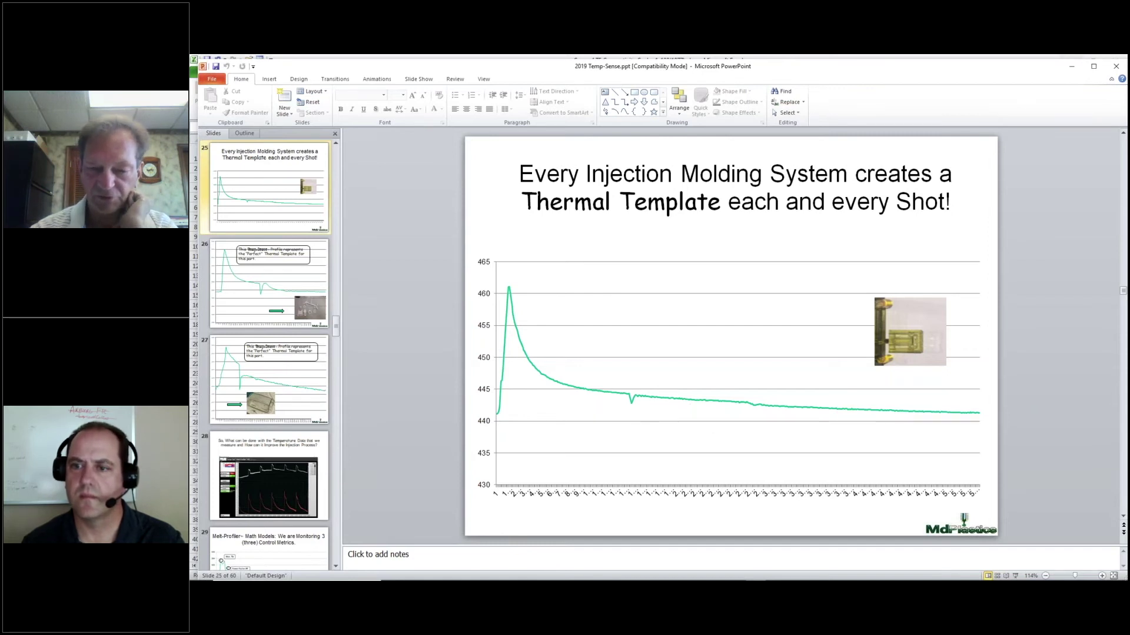
pyautogui.scroll(-3, 681, 419)
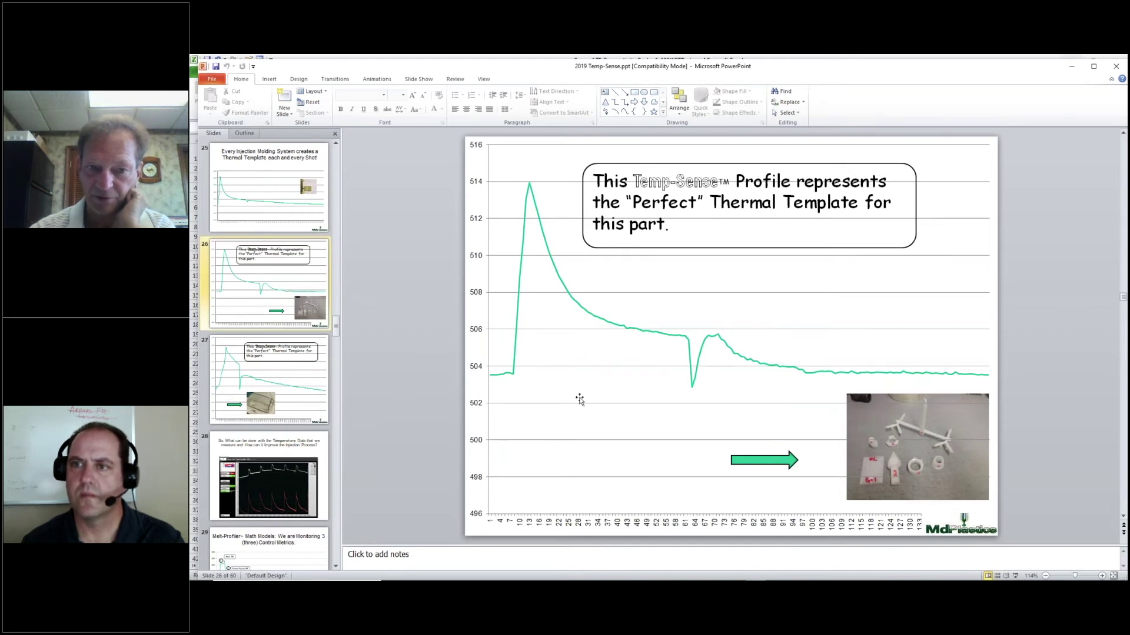
pyautogui.scroll(2, 580, 399)
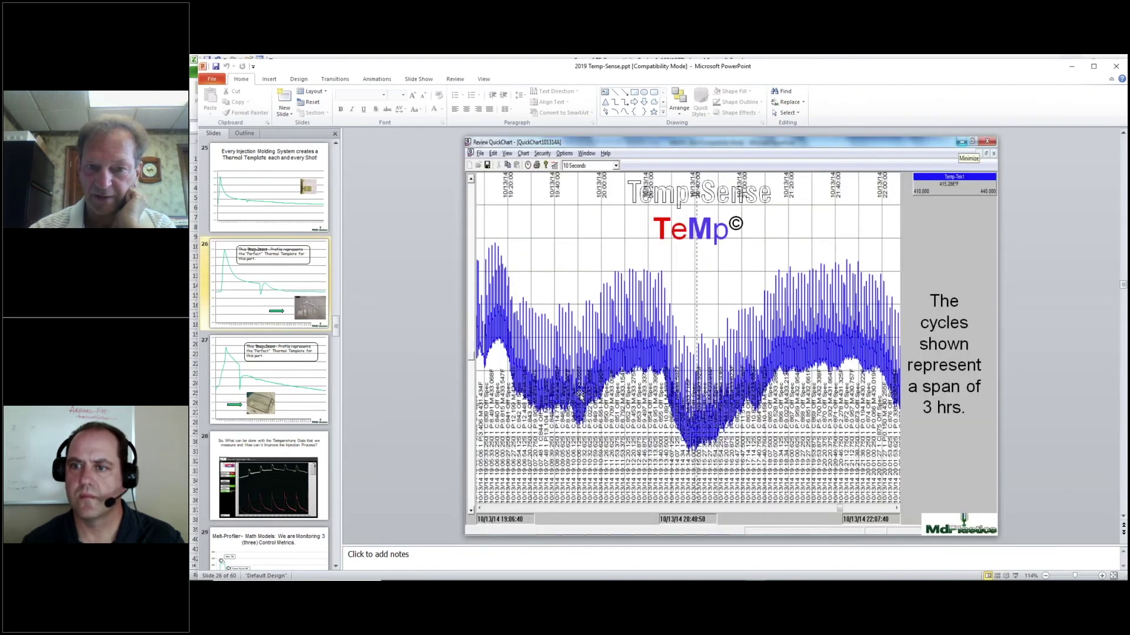
pyautogui.scroll(-2, 647, 350)
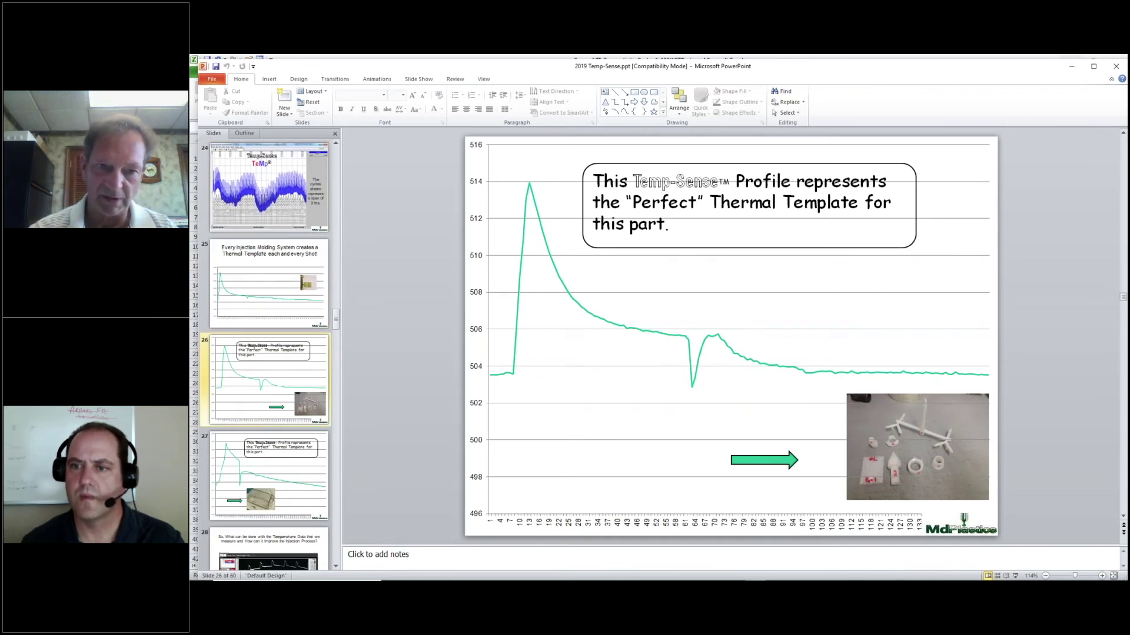
pyautogui.scroll(1, 474, 409)
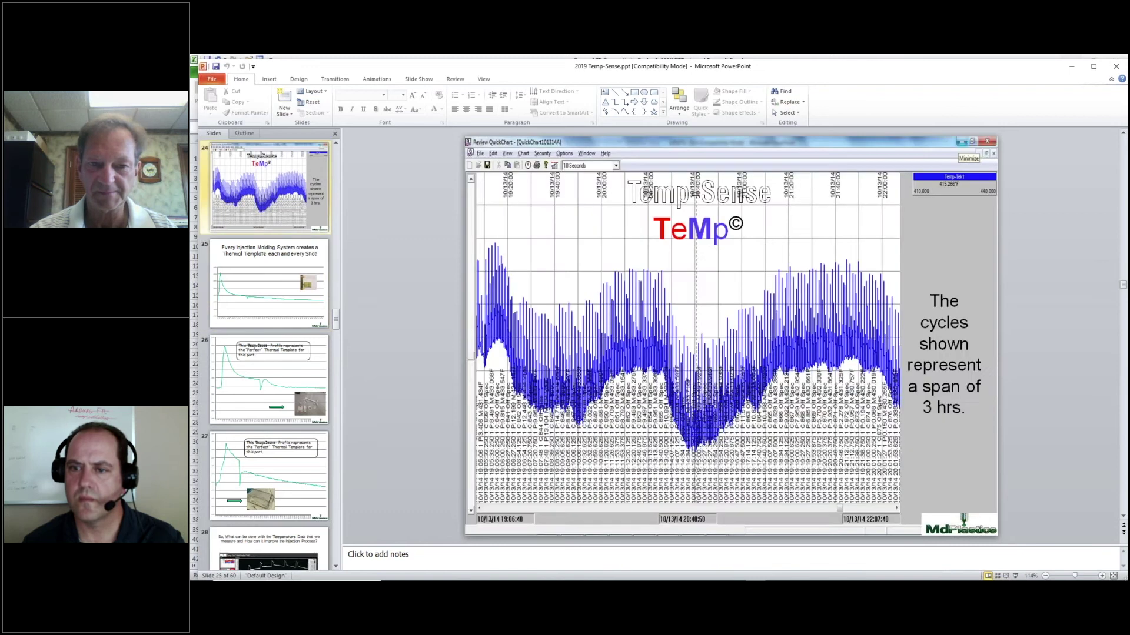
pyautogui.scroll(1, 590, 391)
pyautogui.scroll(-2, 594, 395)
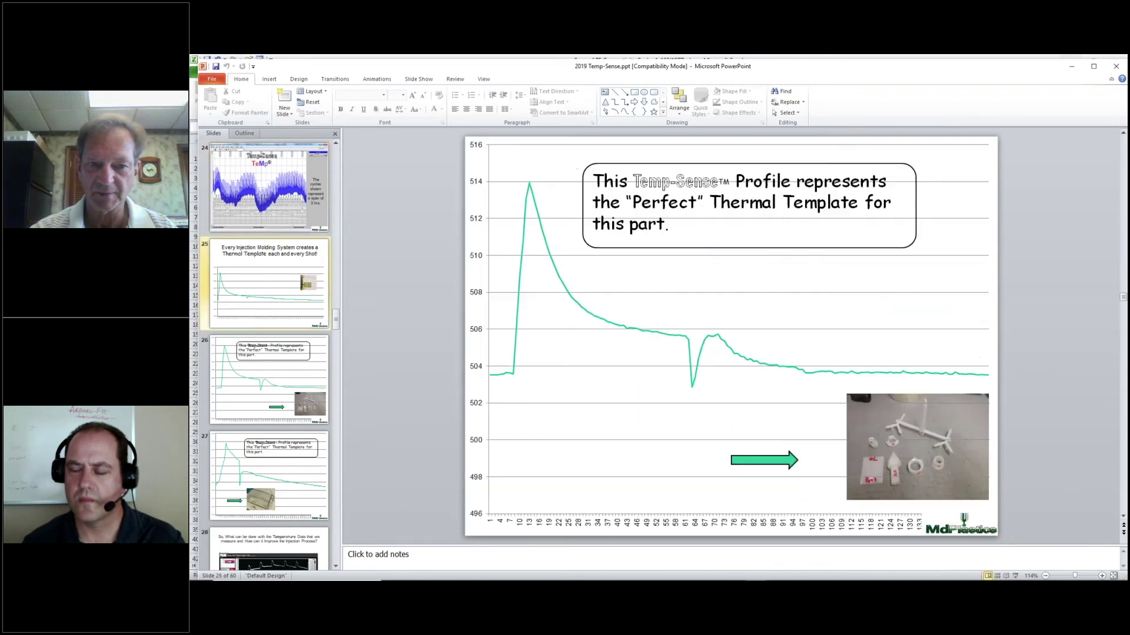
pyautogui.scroll(-20, 595, 396)
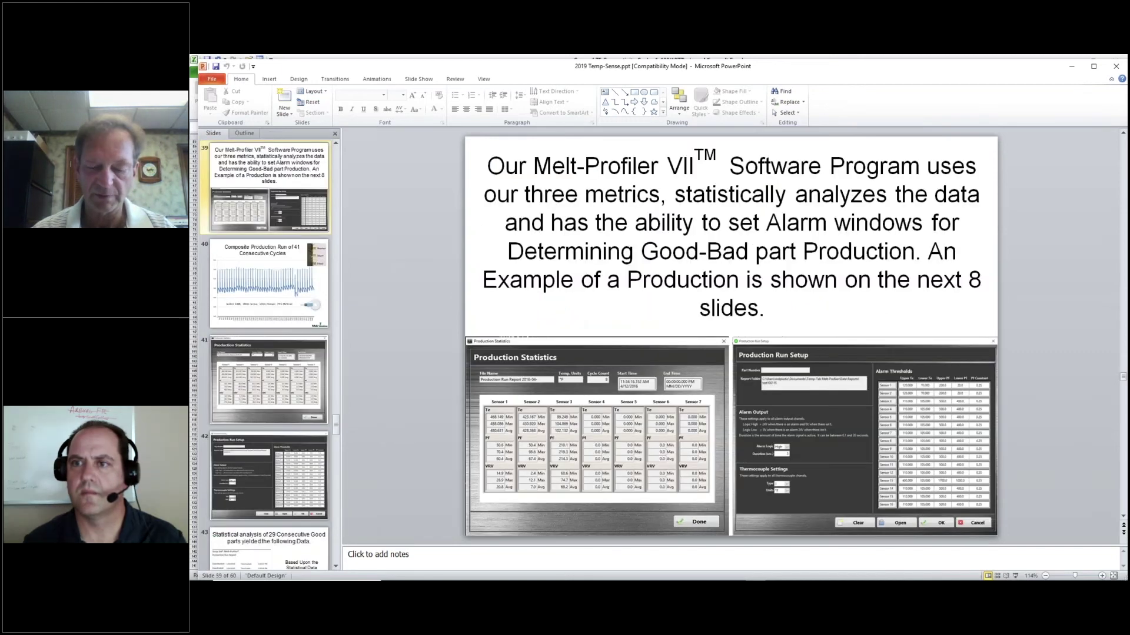
# Step: Advance to slide 40, the Composite Production Run of 41 Consecutive Cycles
pyautogui.press('pagedown')
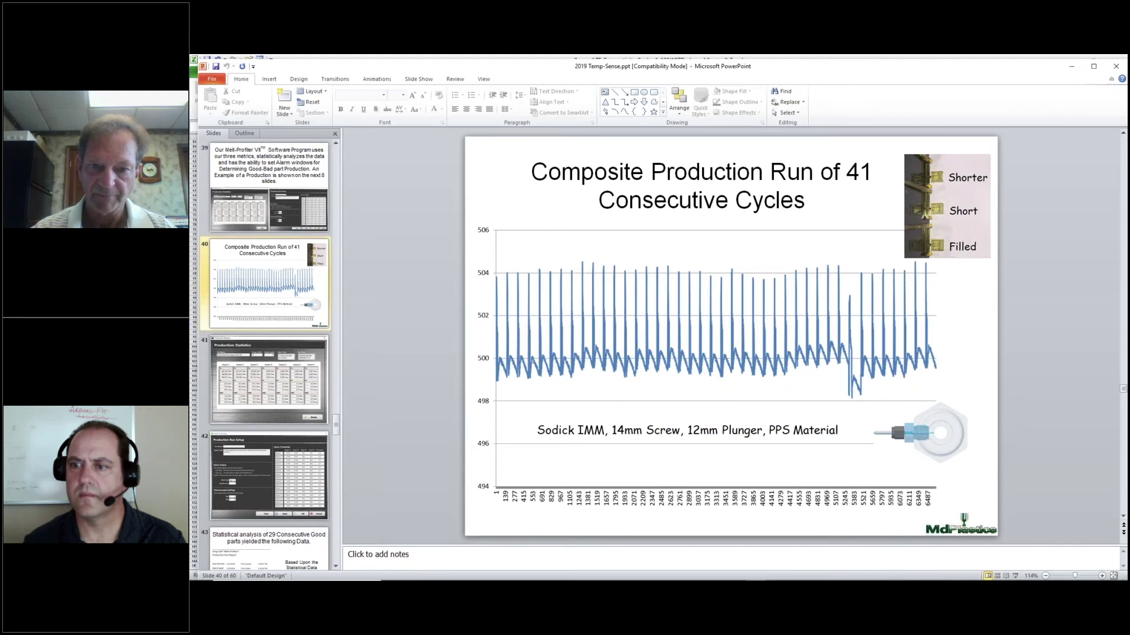
# Step: Open the Production Statistics slide and move on to slide 43's Pf alarm range of 436–465 F
pyautogui.click(269, 379)
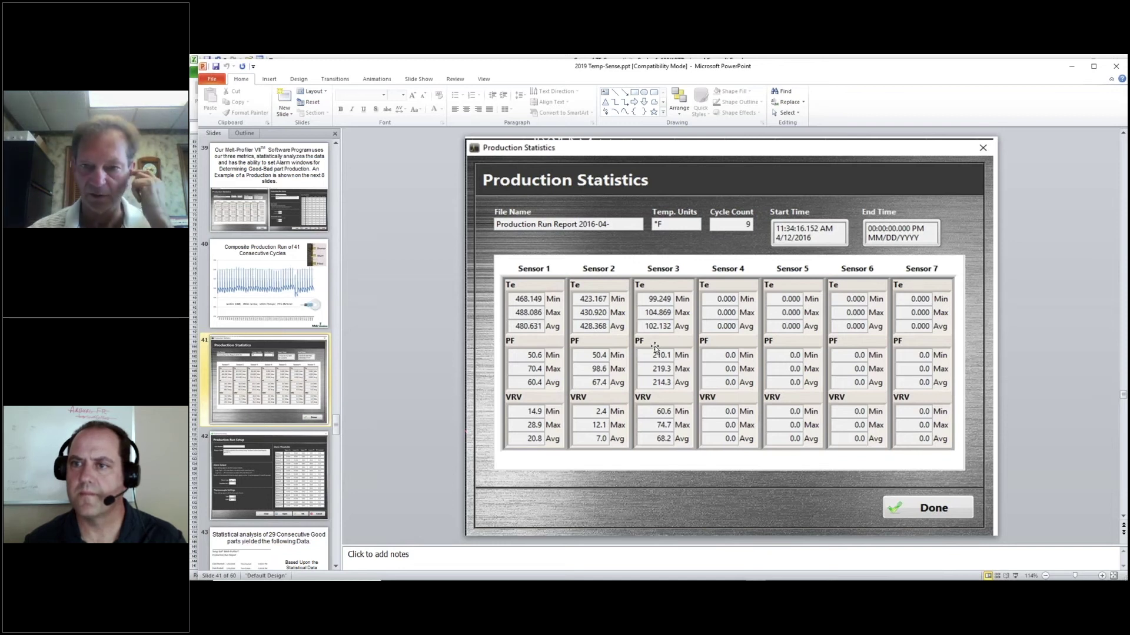
pyautogui.scroll(-1, 655, 347)
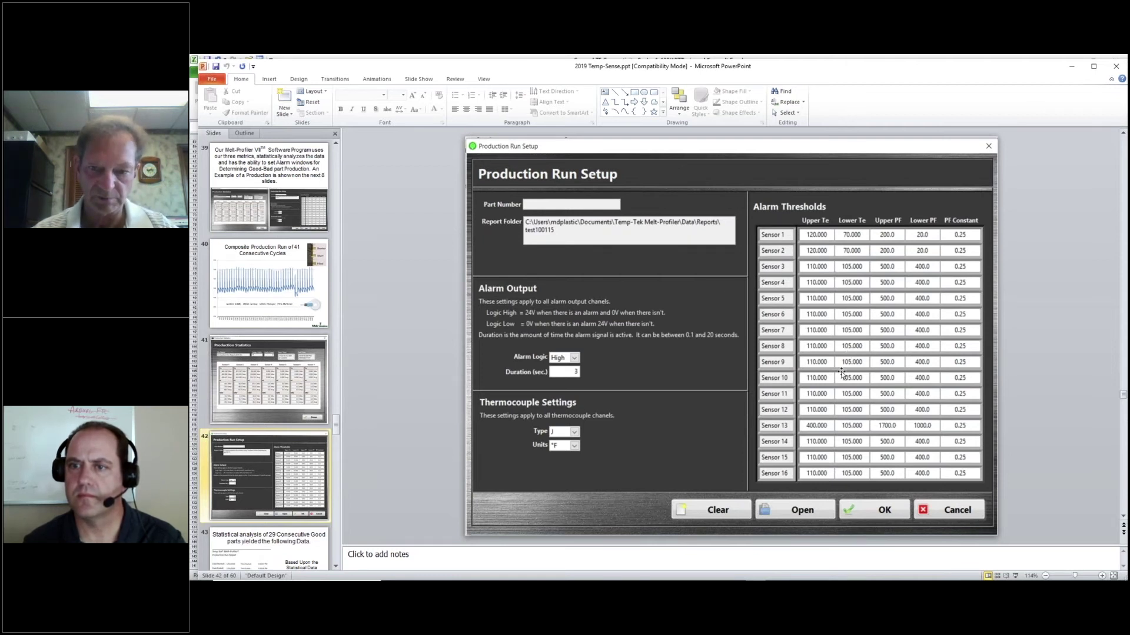
pyautogui.scroll(-1, 817, 431)
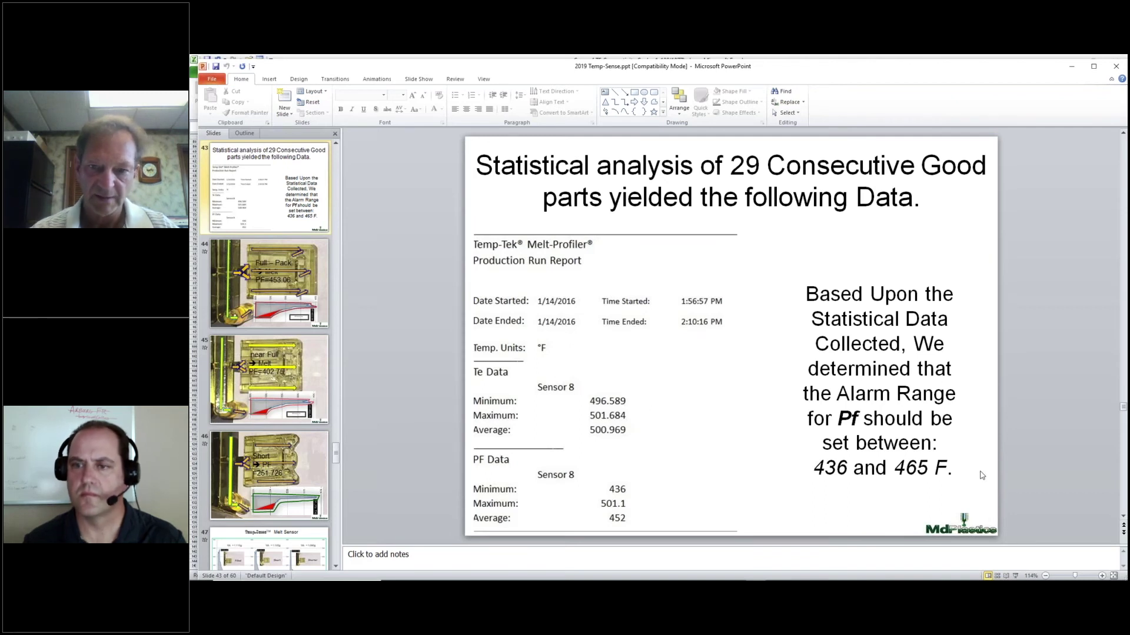
# Step: Browse slides 44–46 and advance to slide 47 comparing Filled, Short and Shorter parts
pyautogui.scroll(-1, 981, 476)
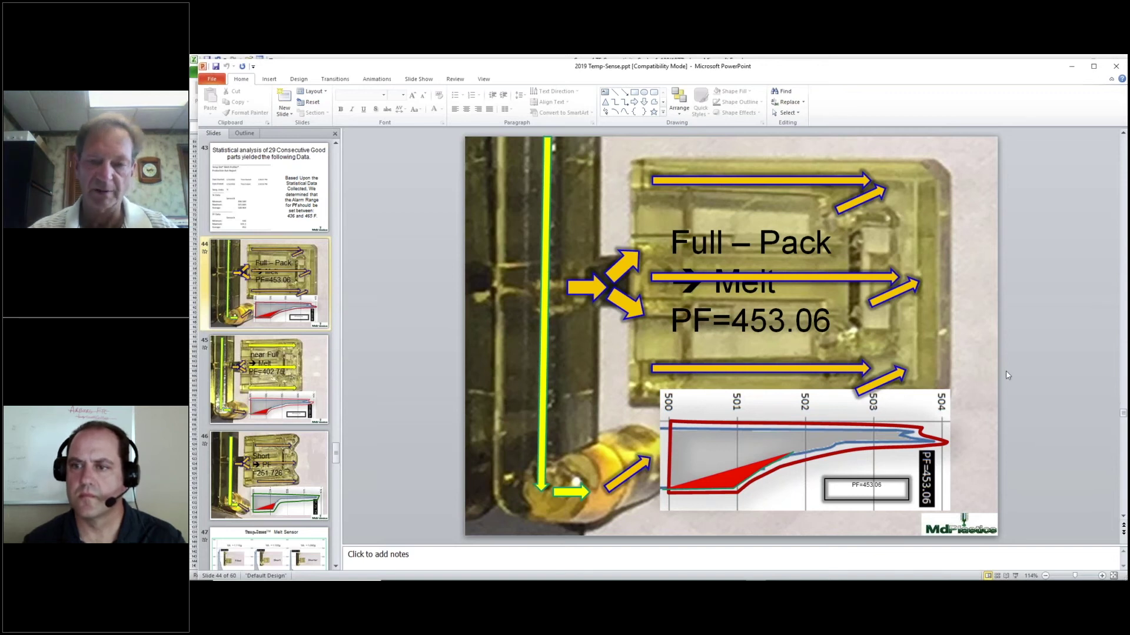
pyautogui.scroll(-1, 1007, 375)
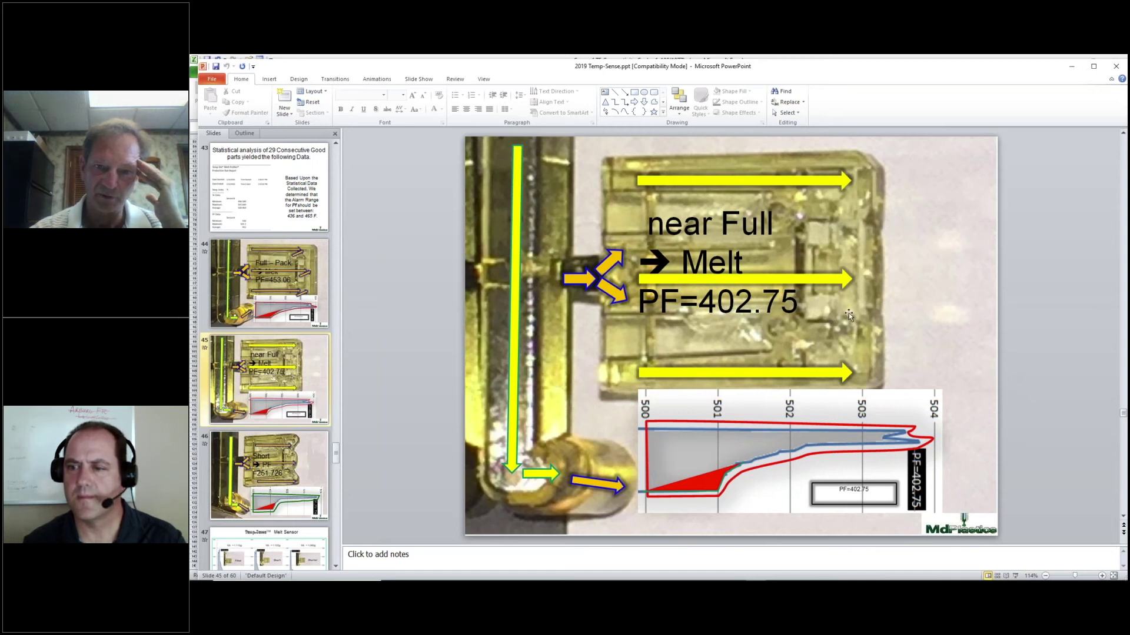
pyautogui.scroll(1, 848, 313)
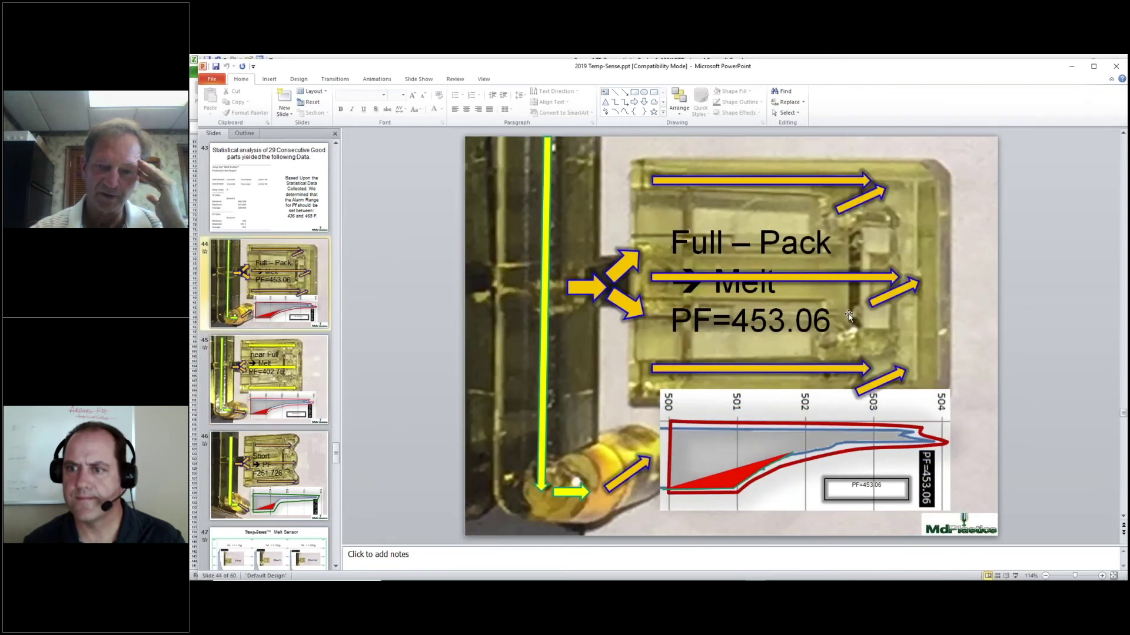
pyautogui.scroll(-1, 848, 314)
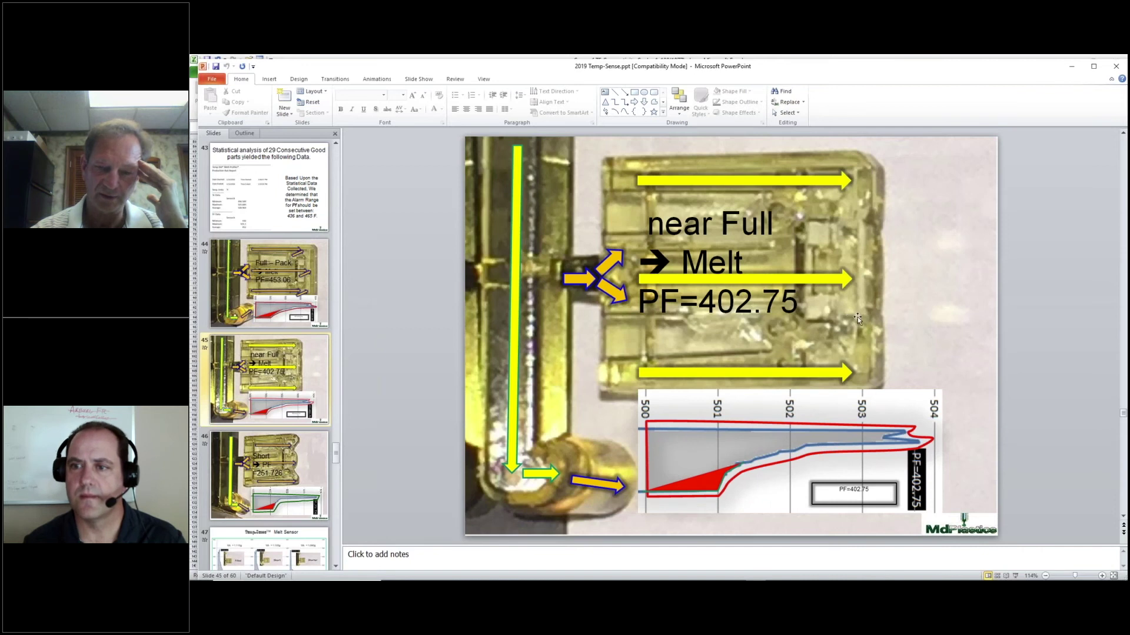
pyautogui.scroll(-1, 858, 319)
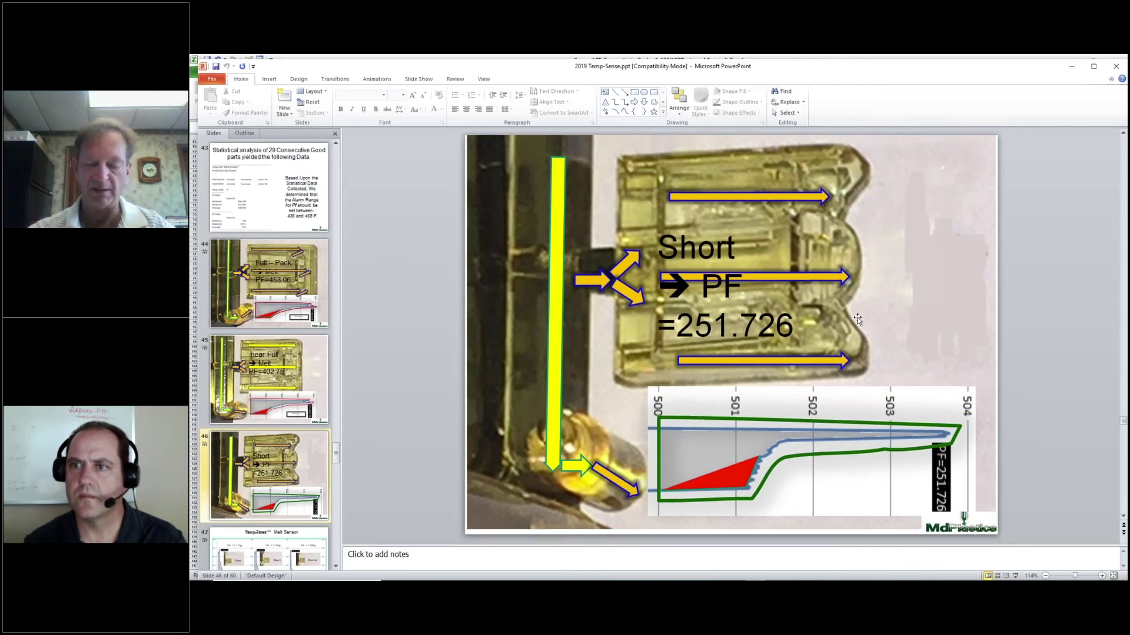
pyautogui.press('pagedown')
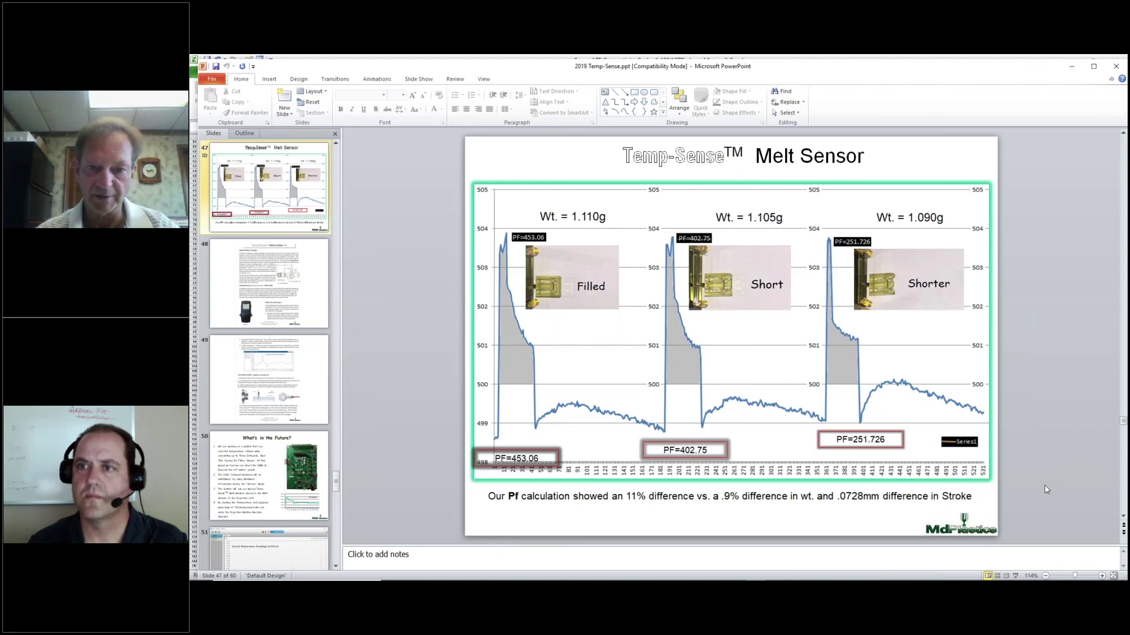
pyautogui.scroll(10, 1046, 489)
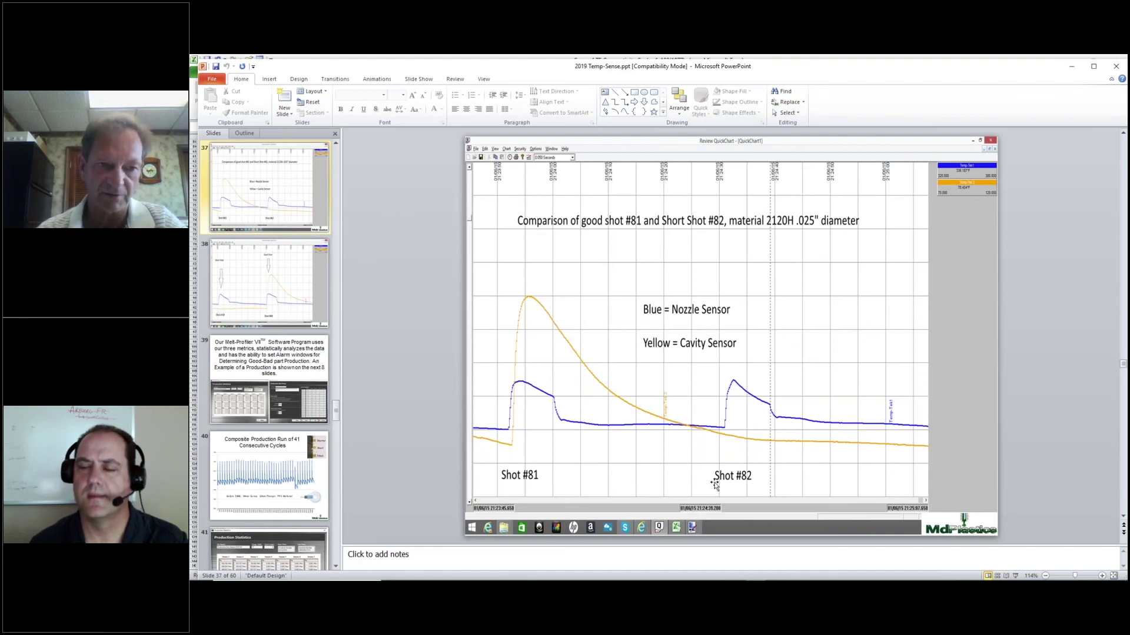
# Step: Move down to slide 38 showing Short Shot #83 versus Good Shot #84
pyautogui.scroll(-1, 962, 342)
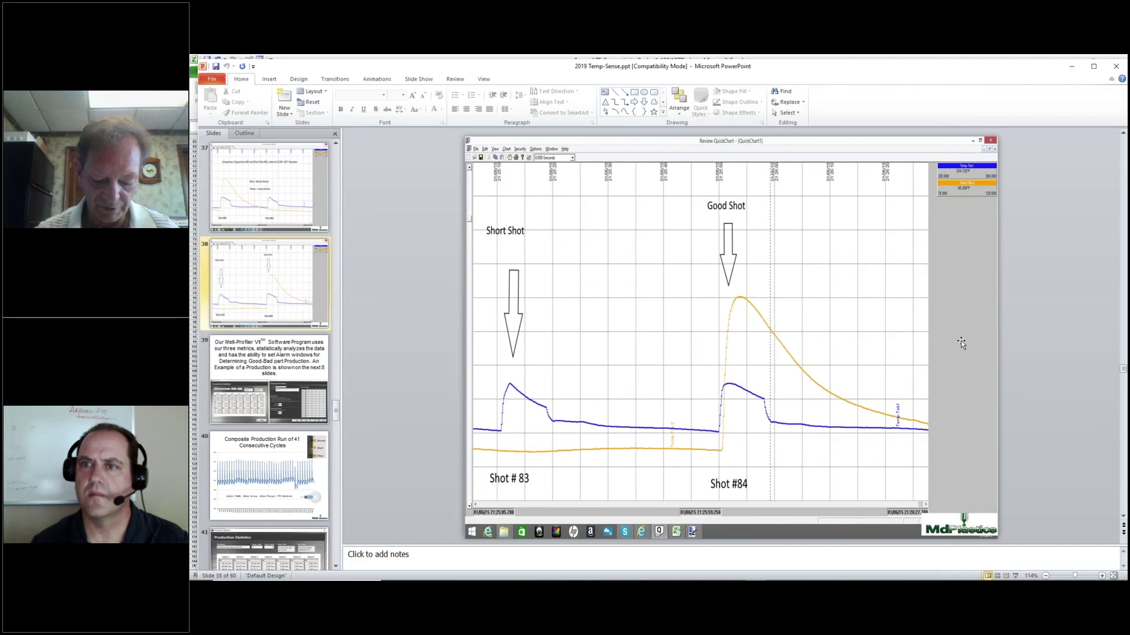